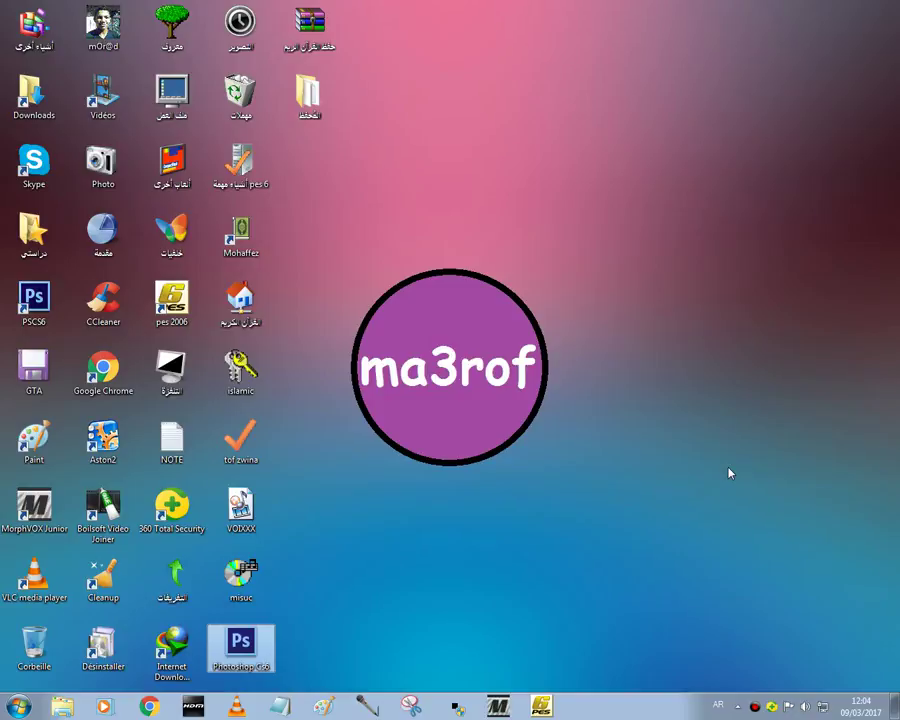
Step: Refresh the desktop twice
right_click(462, 110)
click(511, 151)
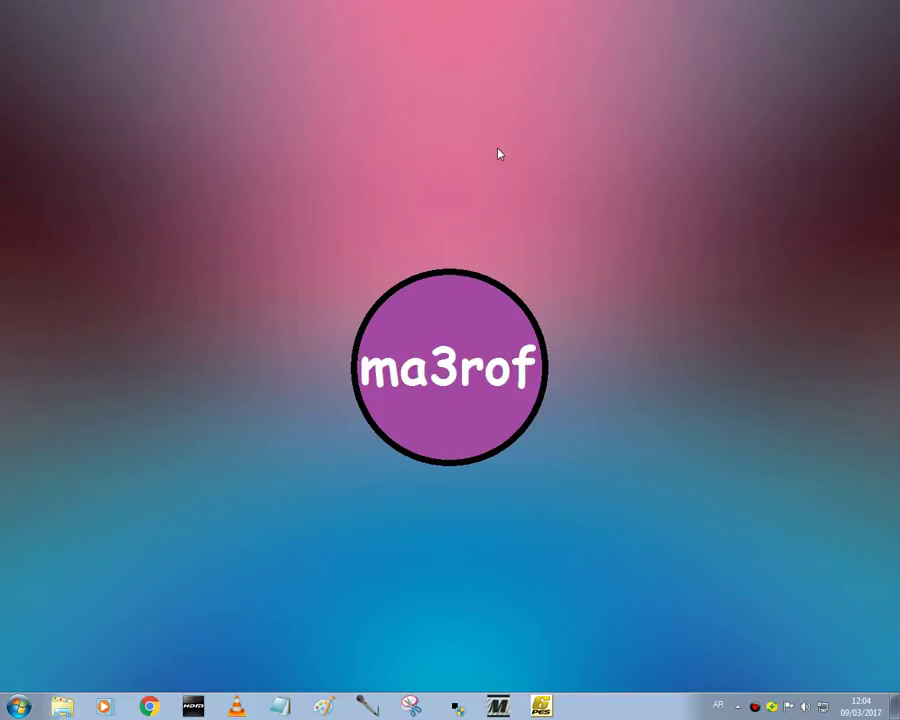
right_click(475, 97)
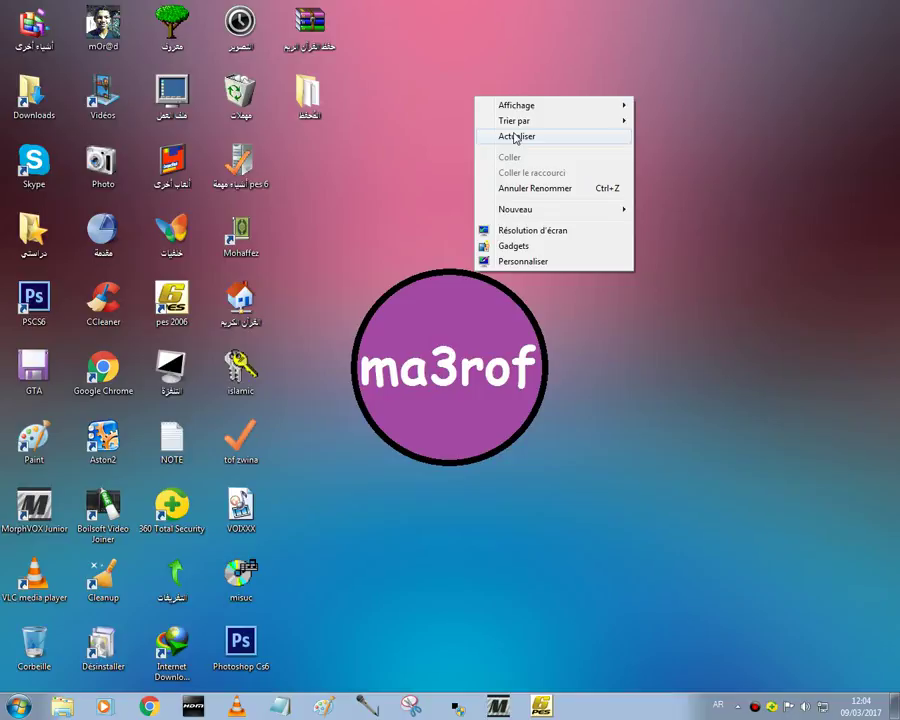
click(514, 136)
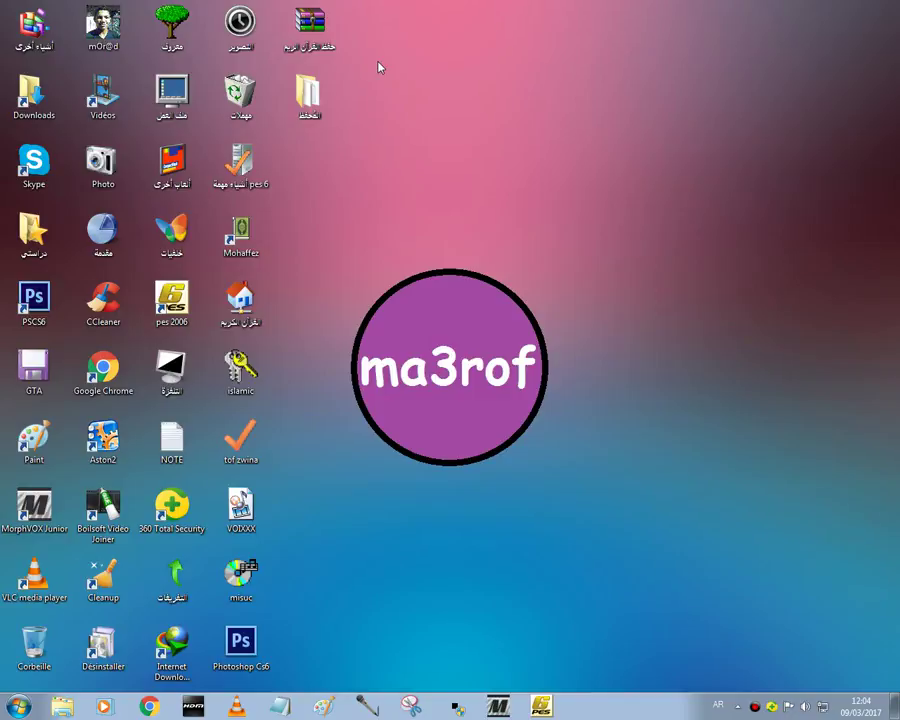
Step: Check the file size and size on disk in the properties of the Quran memorization RAR archive, then close them
right_click(310, 27)
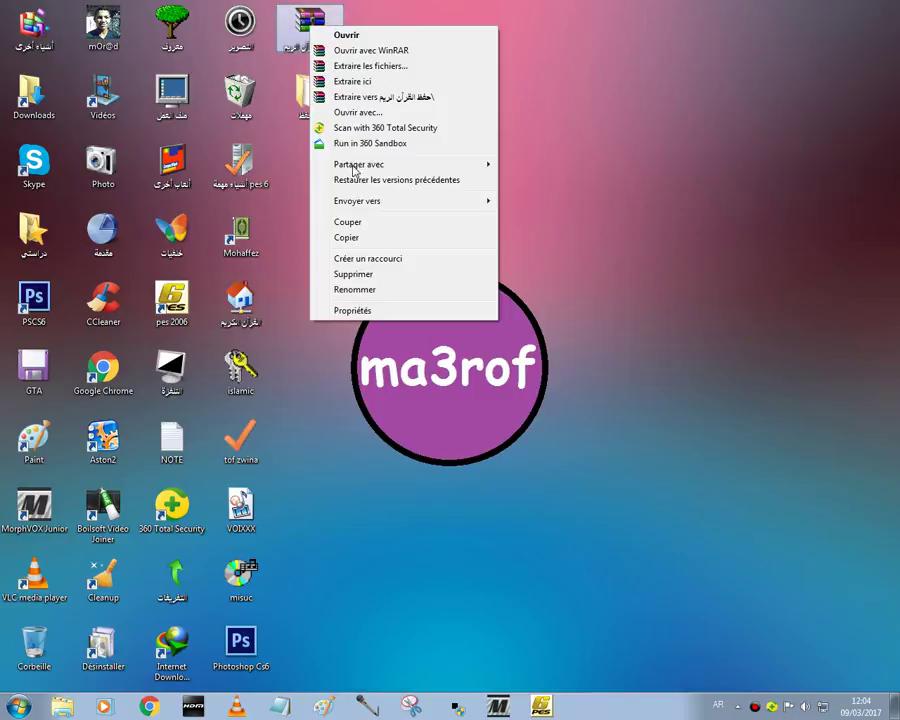
click(395, 311)
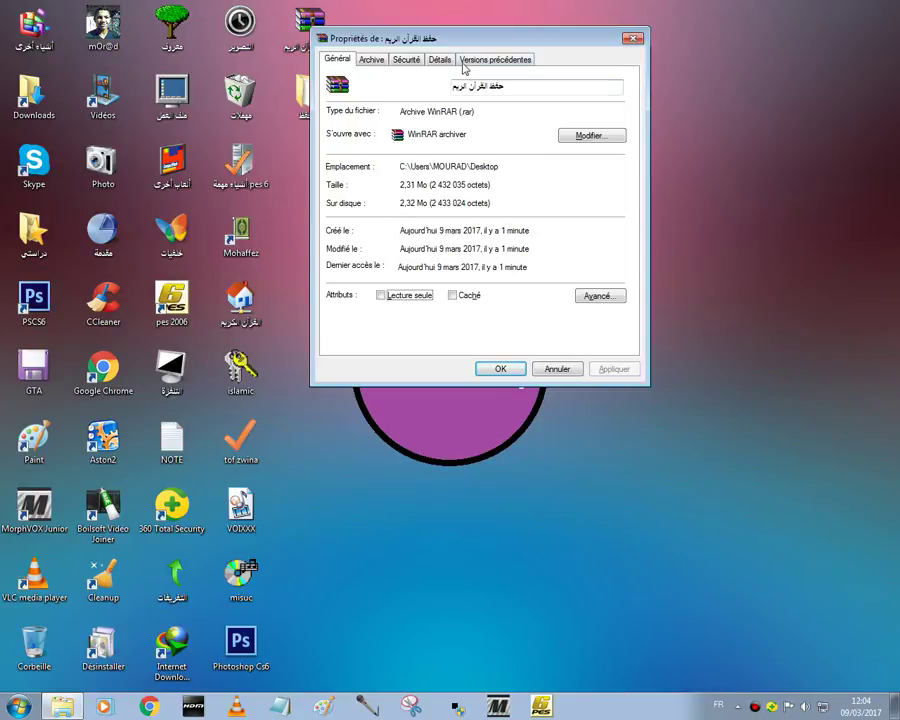
drag(468, 40, 529, 54)
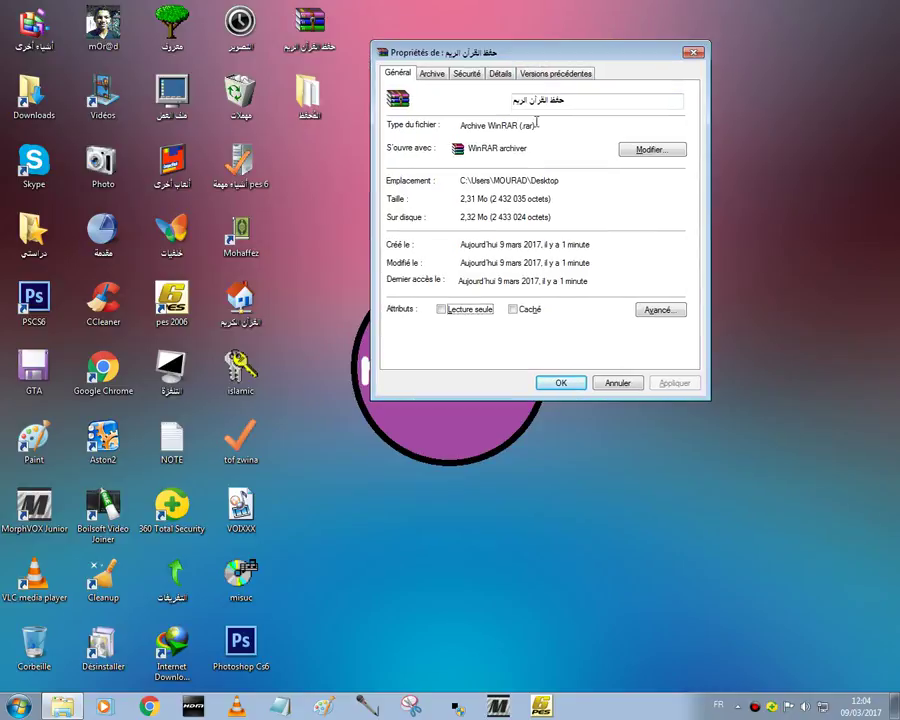
double_click(476, 196)
click(464, 198)
mouse_move(461, 198)
mouse_down()
mouse_move(487, 200)
mouse_move(451, 204)
mouse_up()
click(460, 197)
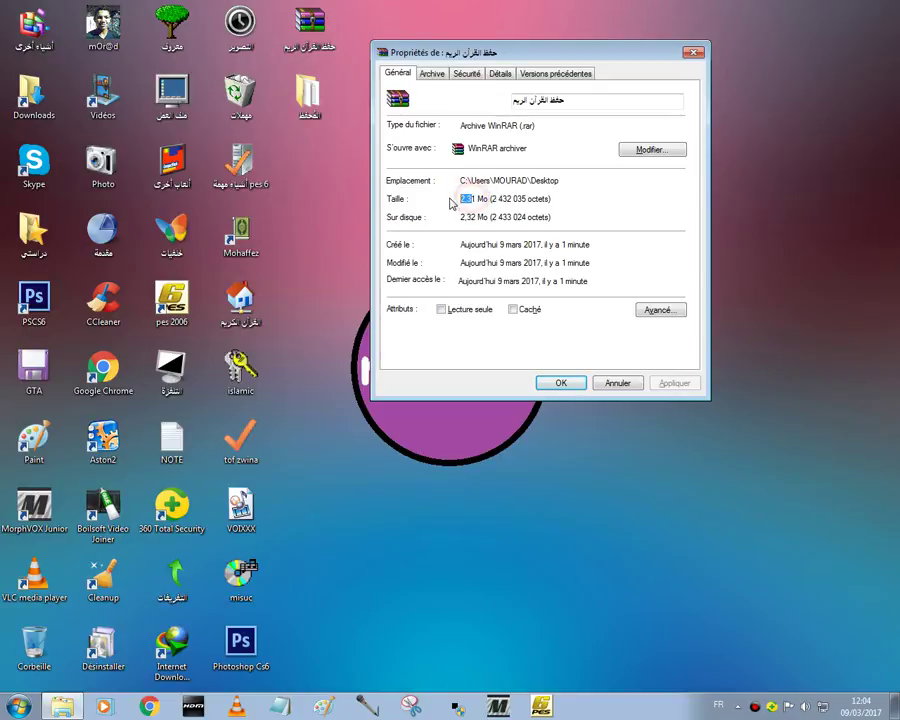
click(452, 198)
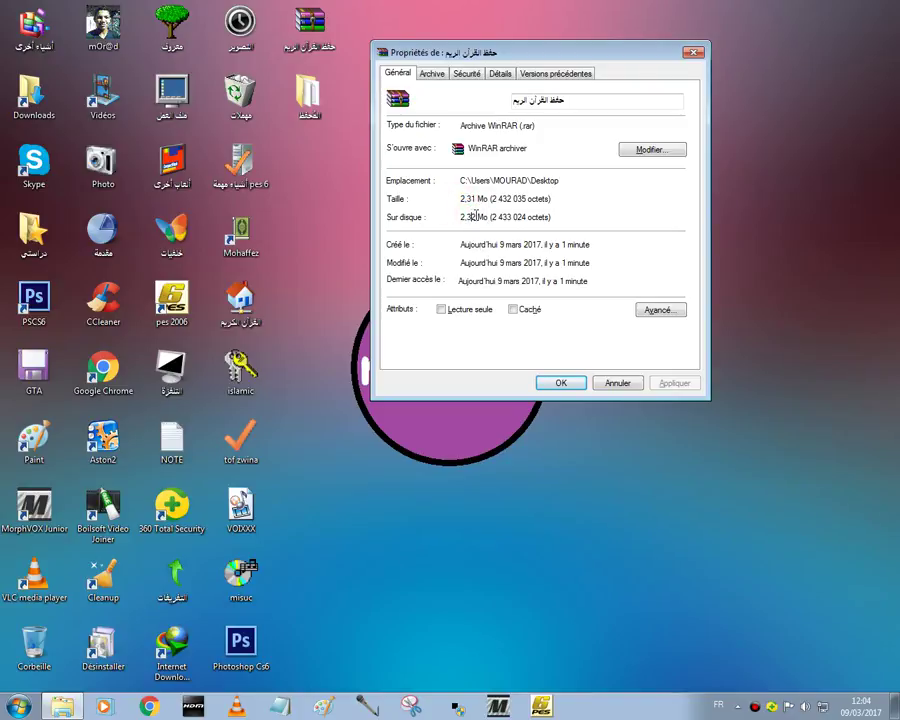
double_click(476, 216)
click(575, 383)
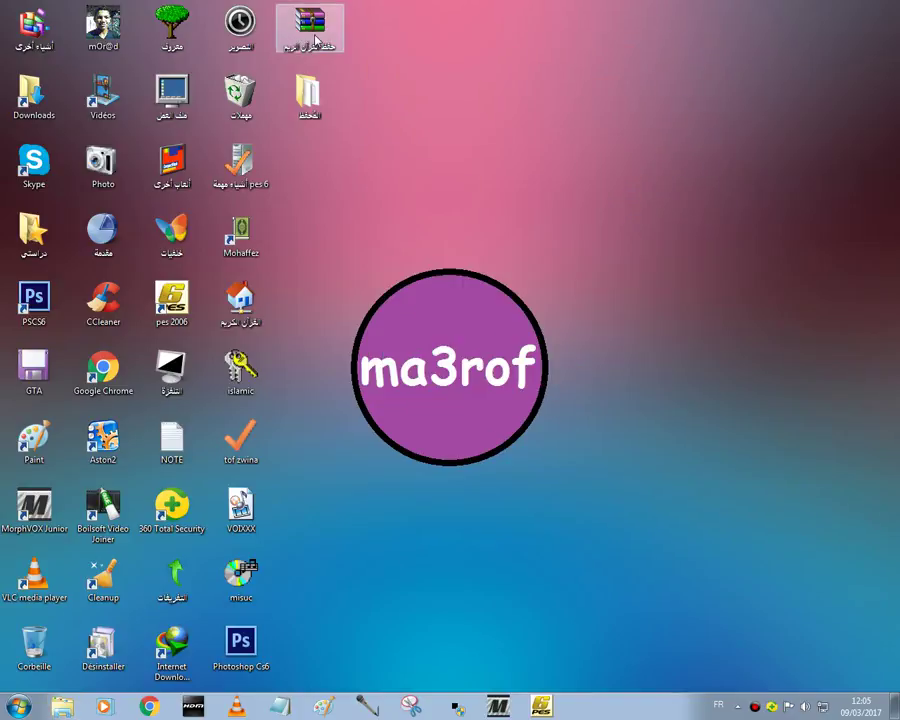
Step: Open the المُحفظ folder on the desktop, move its window clear of the icons, and run the Mohaffez installer inside
click(310, 168)
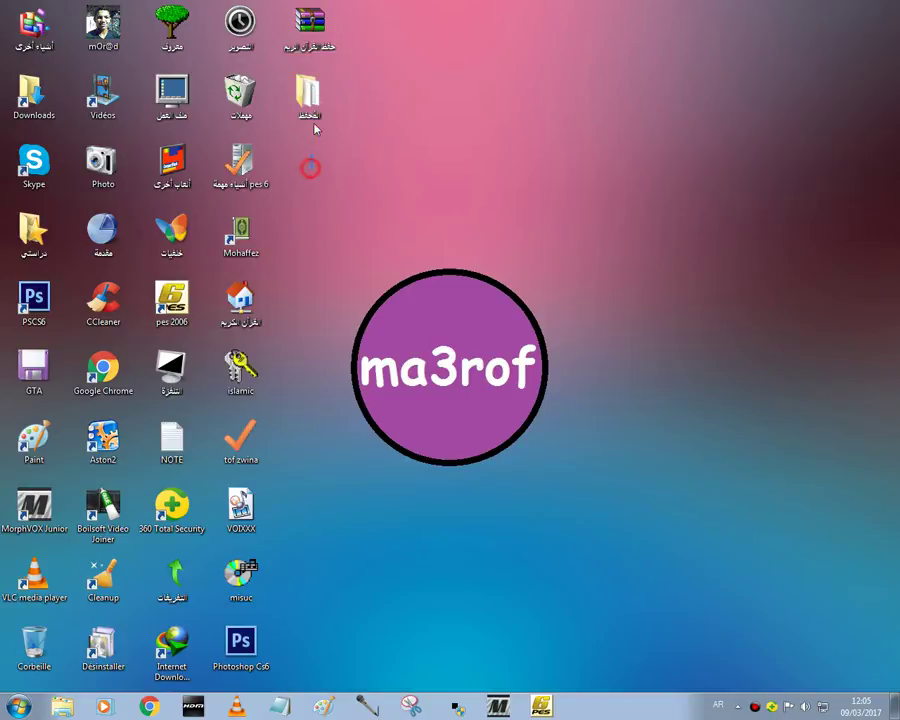
double_click(306, 96)
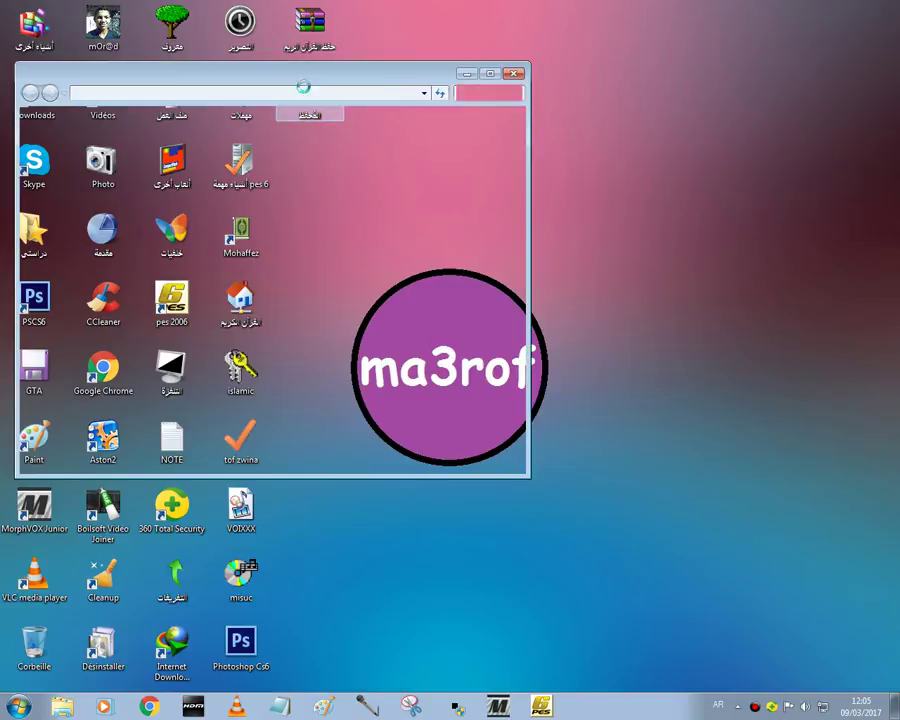
drag(387, 74, 672, 117)
drag(503, 104, 575, 148)
double_click(575, 243)
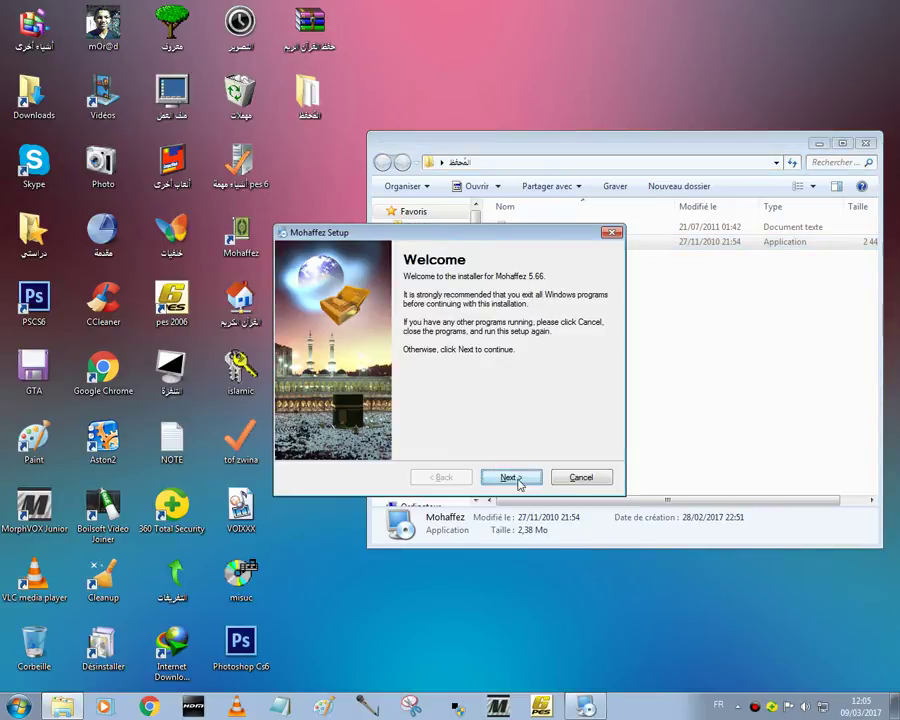
Step: Proceed through the Mohaffez setup, agree to the license terms, and start the installation
click(516, 477)
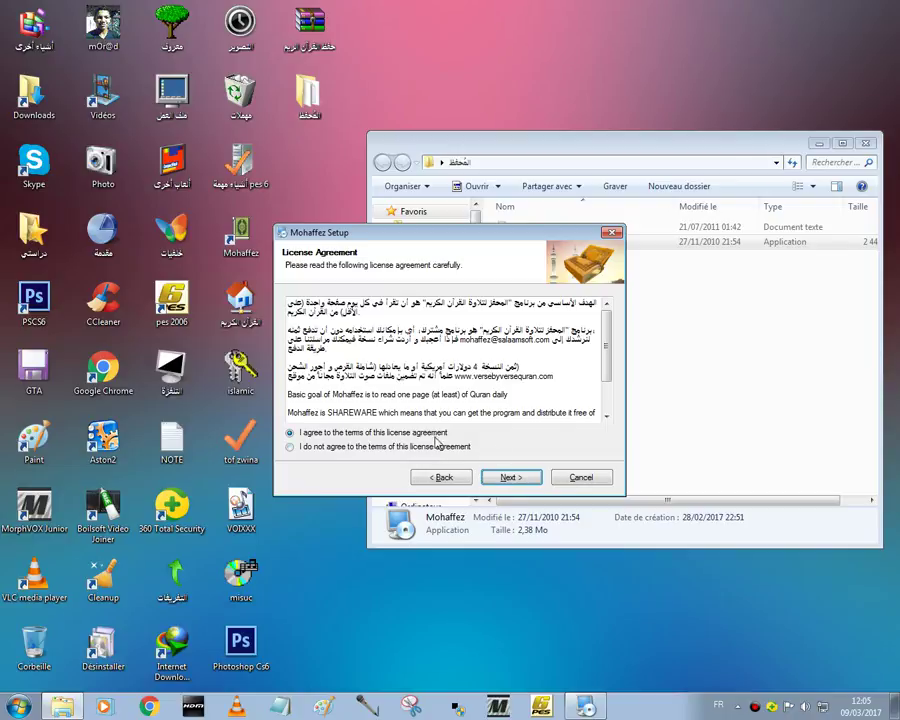
mouse_move(606, 312)
mouse_down()
mouse_move(606, 332)
mouse_move(606, 312)
mouse_up()
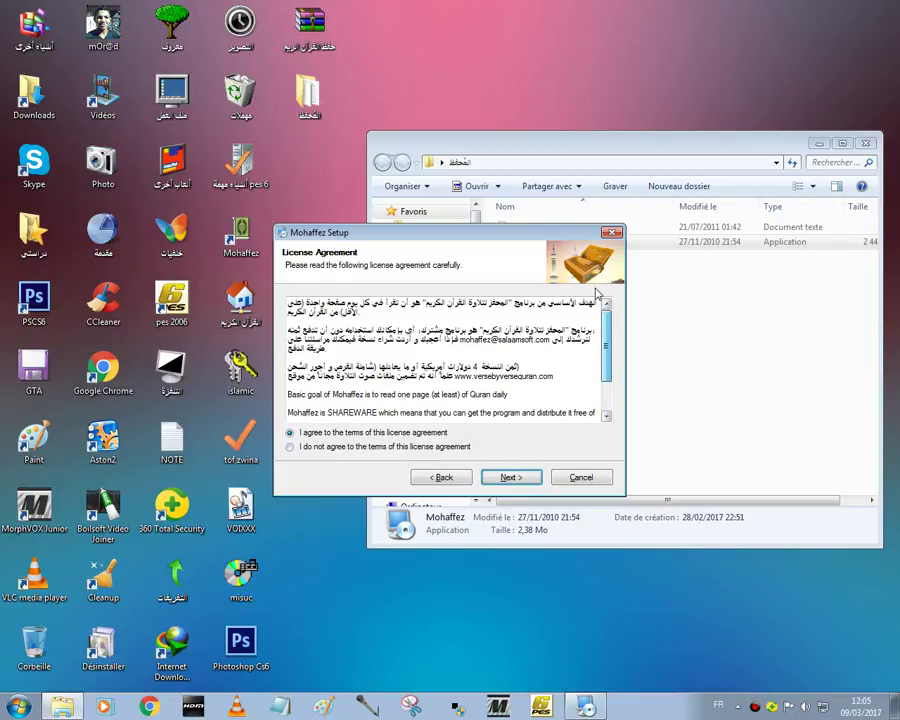
click(505, 478)
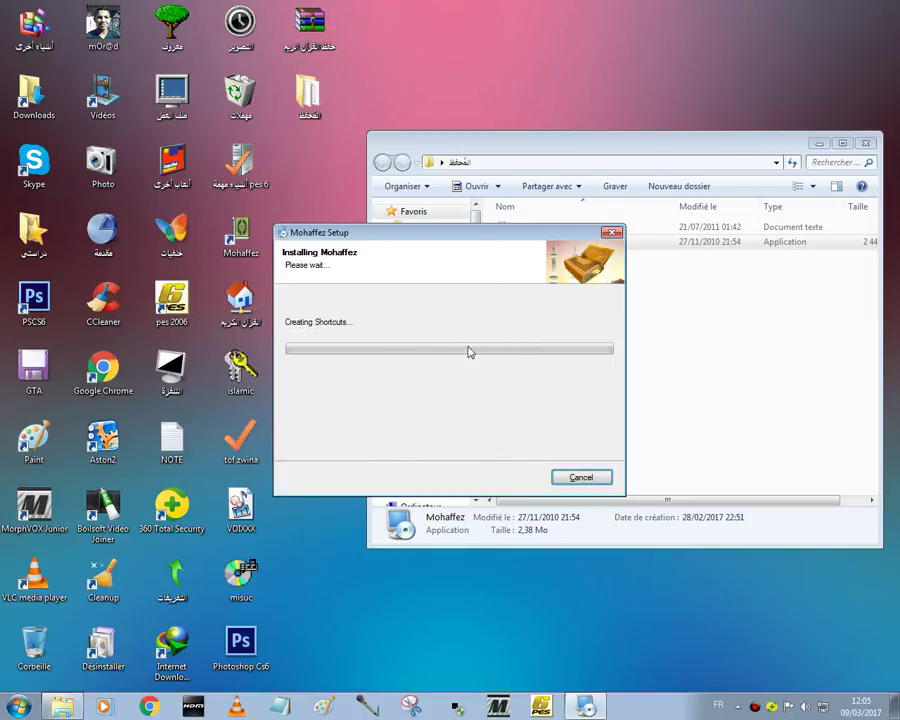
Step: Abort the Mohaffez setup, moving the Mohaffez desktop shortcut out to the top row and back to its original place
click(588, 478)
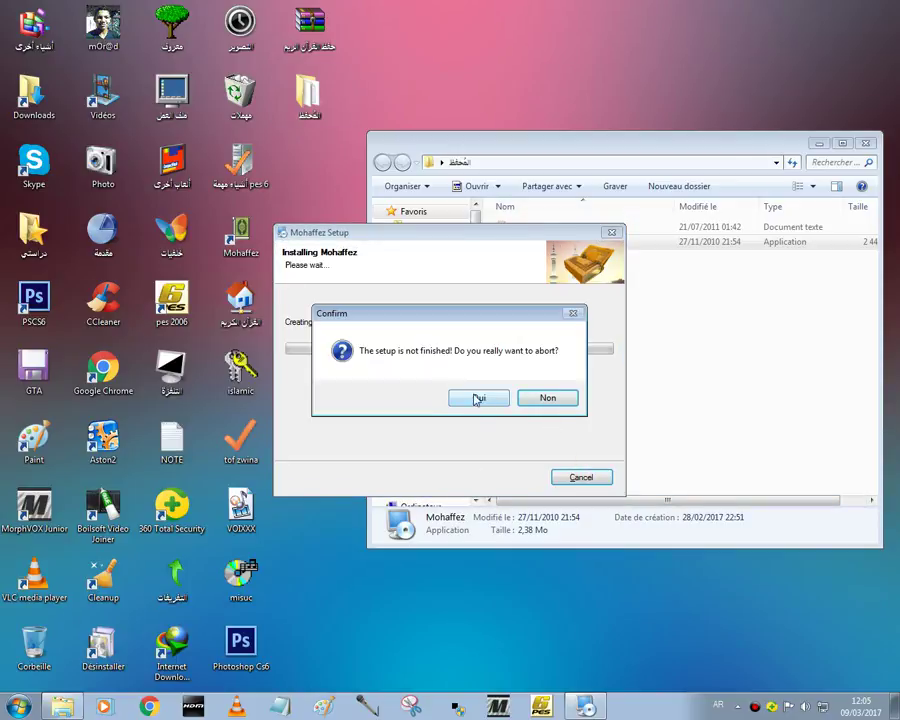
drag(240, 238, 405, 43)
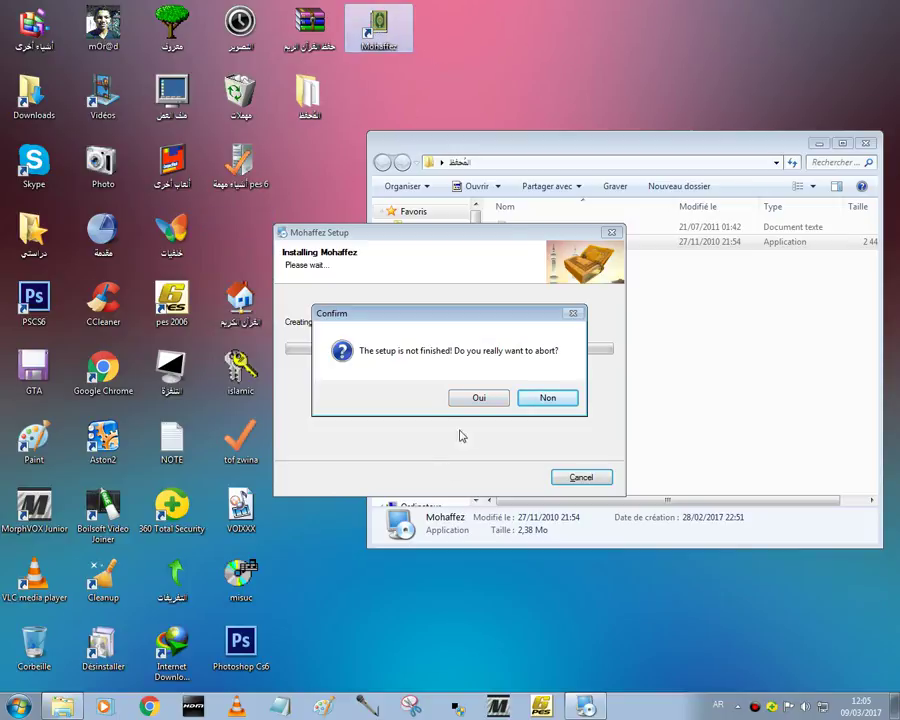
click(477, 397)
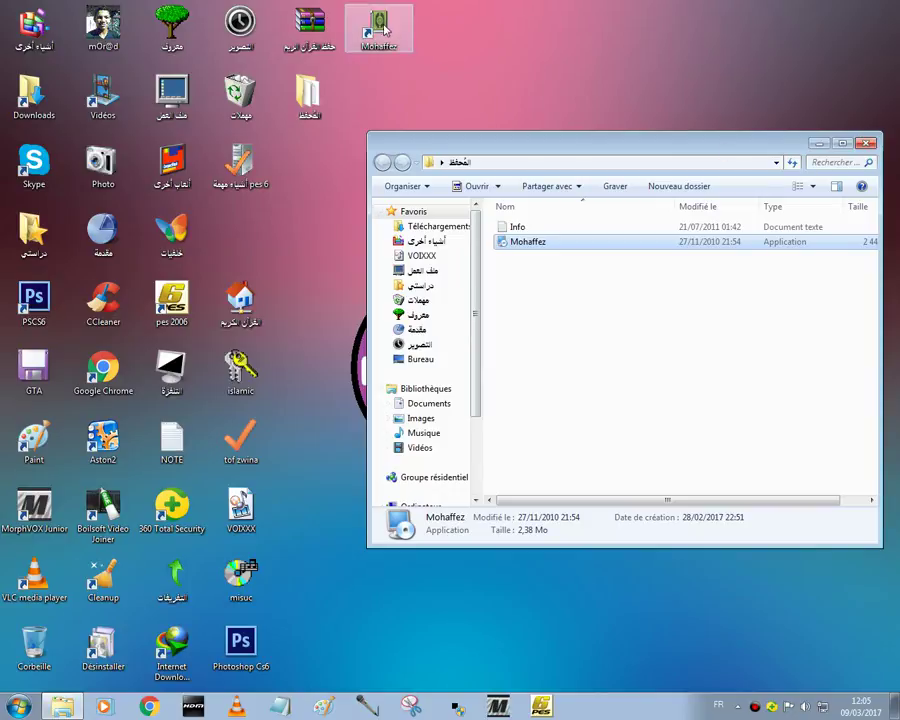
drag(395, 22, 310, 218)
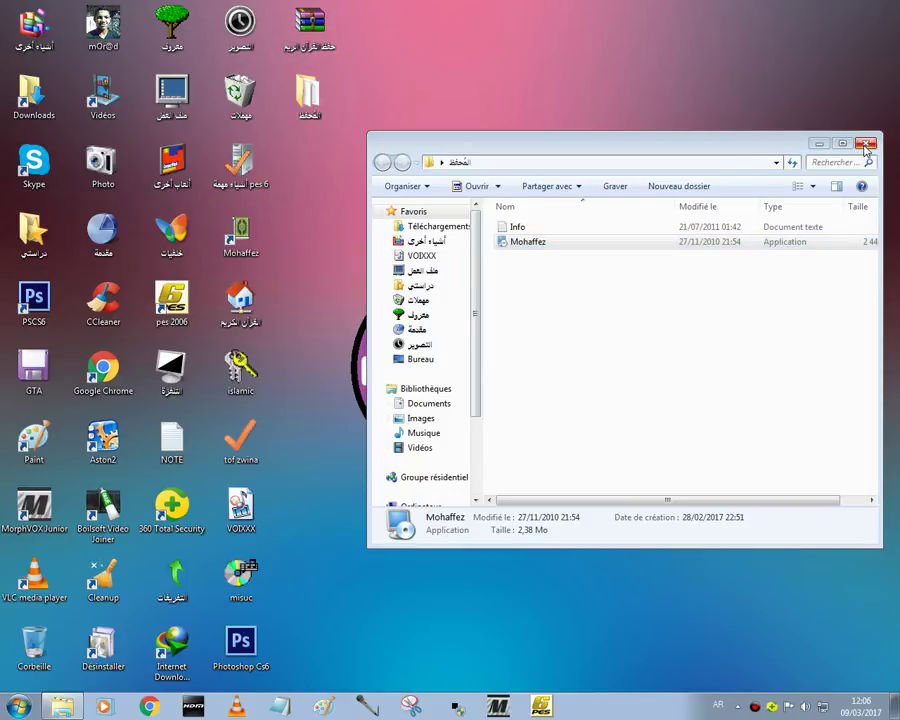
Step: Close the المُحفظ folder window and move the archive and the folder to the lower-right corner of the desktop
drag(745, 151, 728, 38)
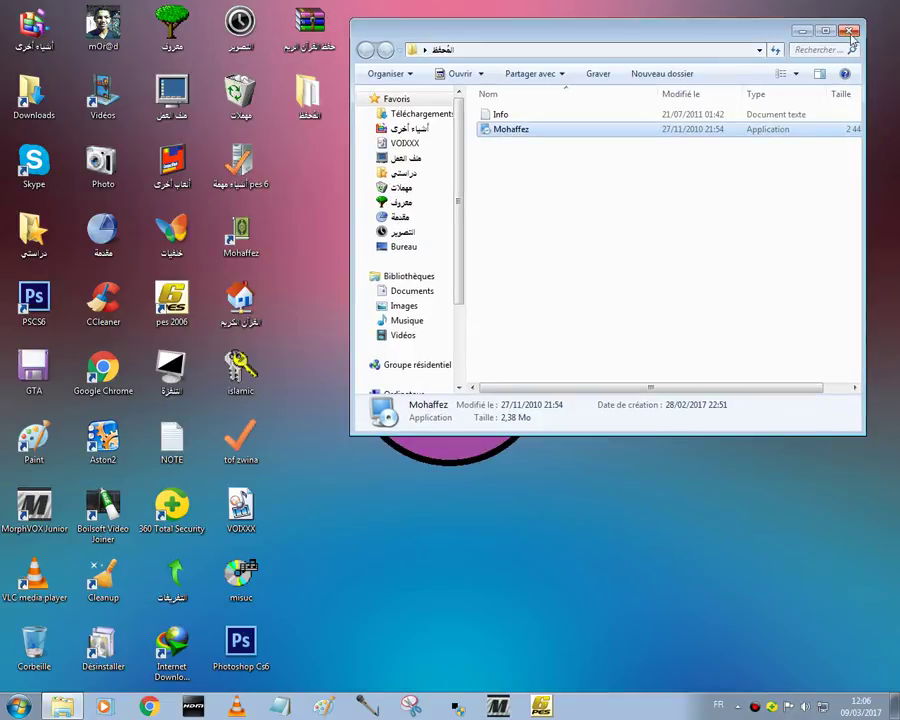
click(849, 32)
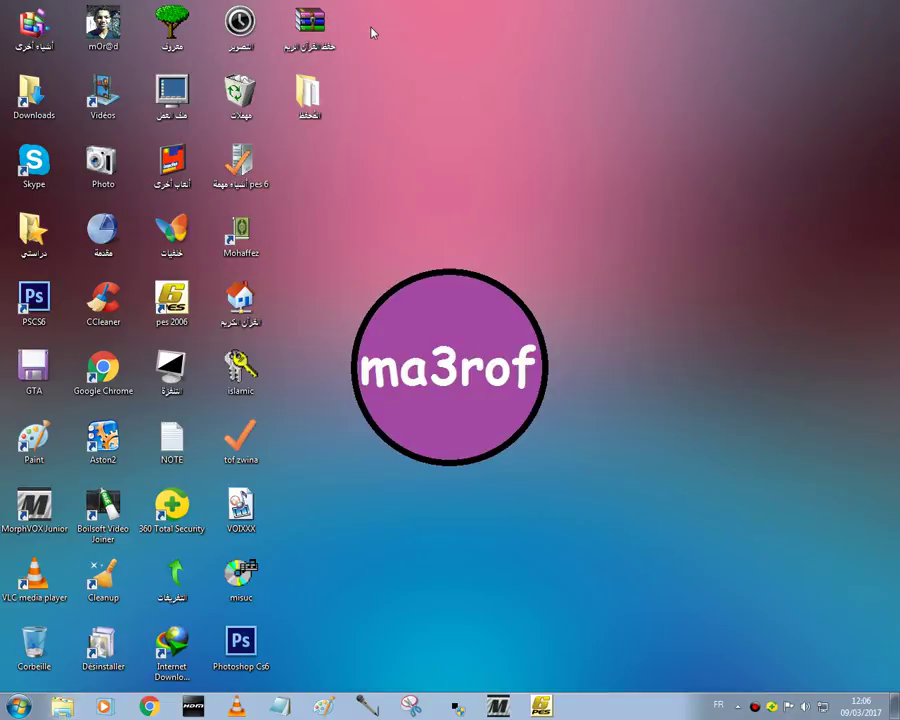
drag(372, 8, 880, 668)
click(316, 260)
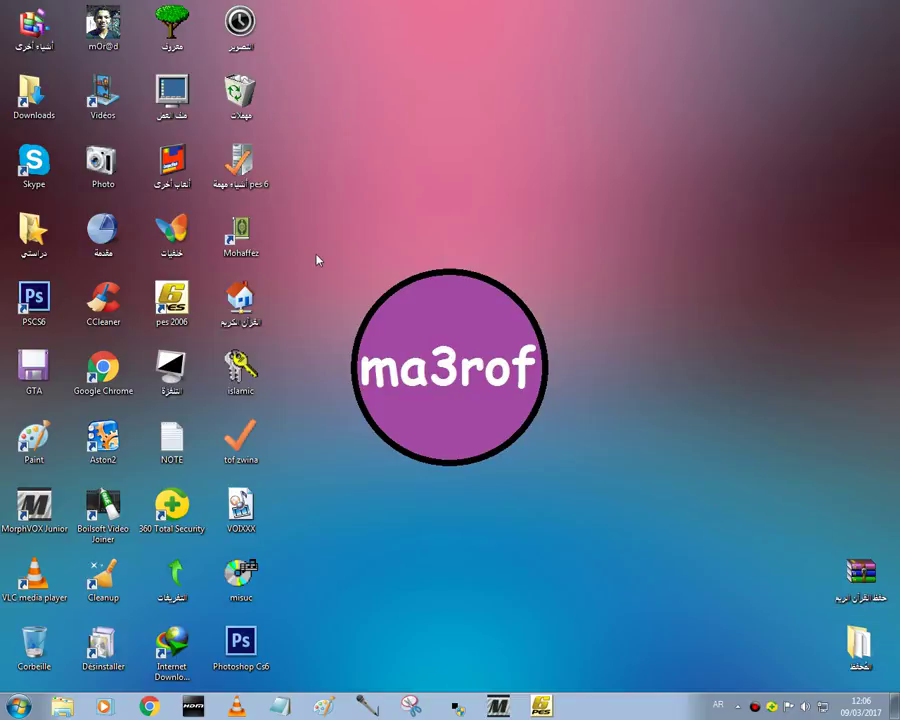
Step: Launch Mohaffez from its desktop shortcut and minimize its window
click(245, 238)
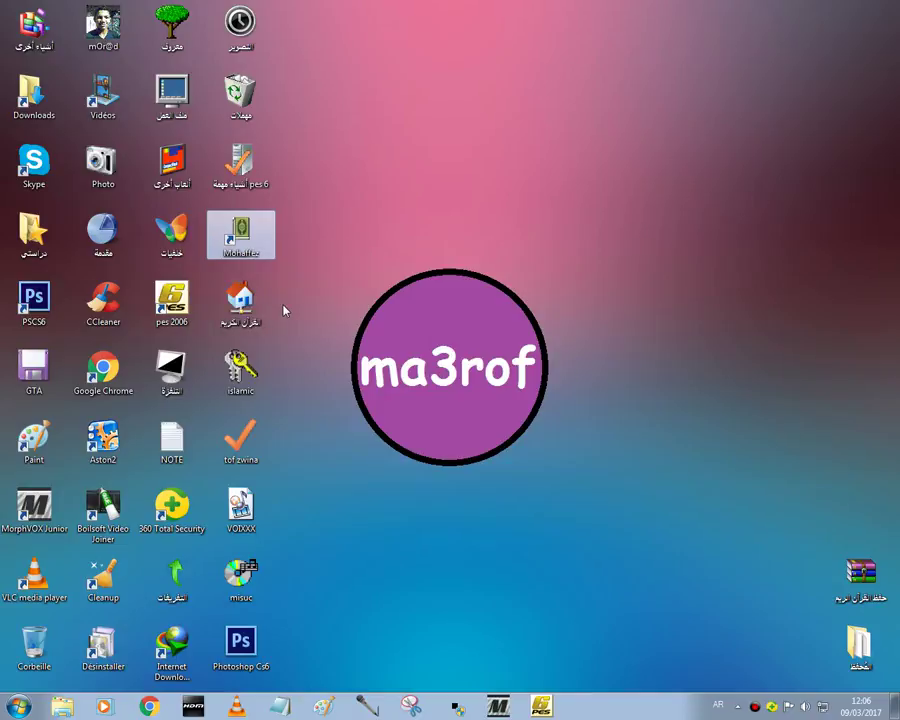
drag(283, 308, 362, 400)
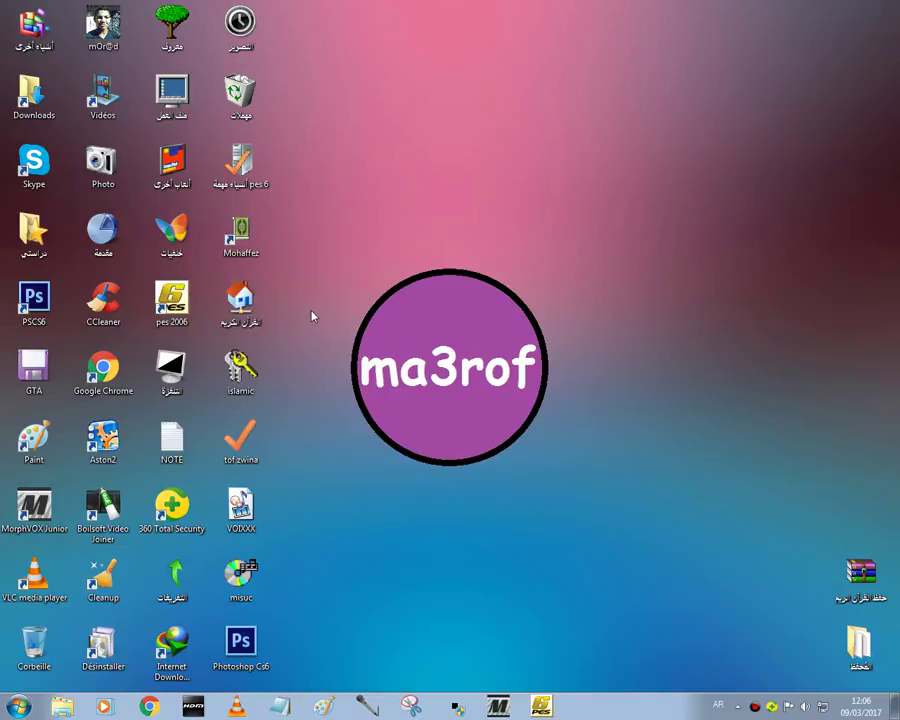
click(244, 232)
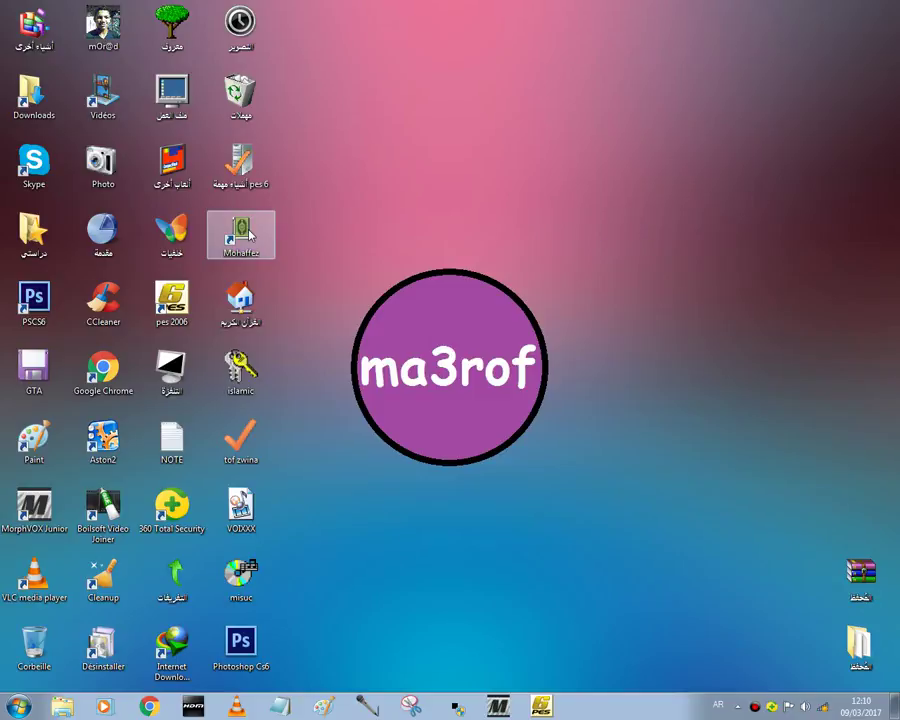
double_click(250, 234)
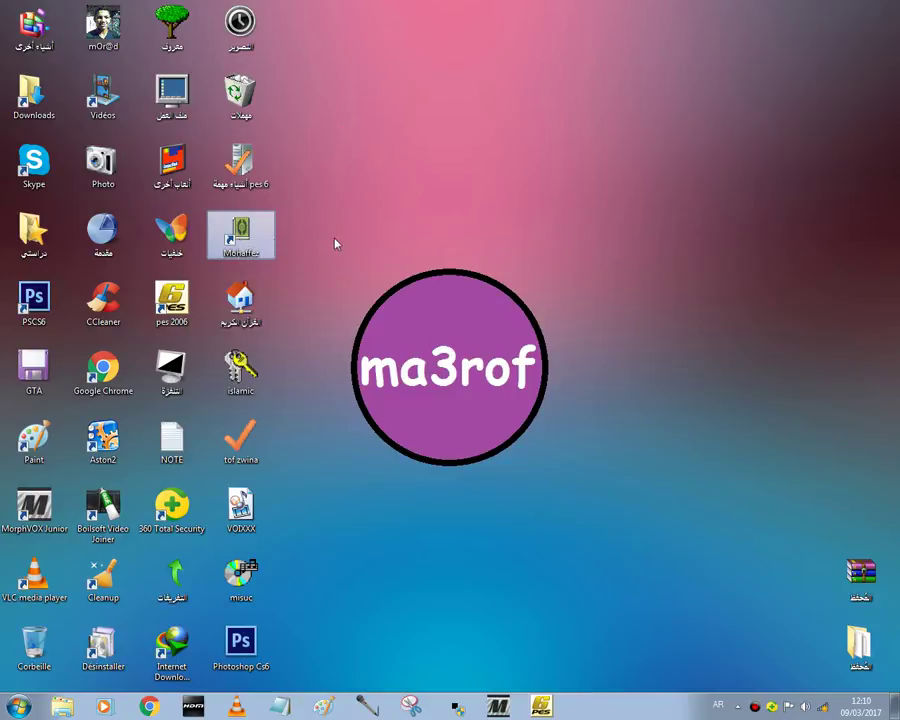
drag(327, 228, 570, 500)
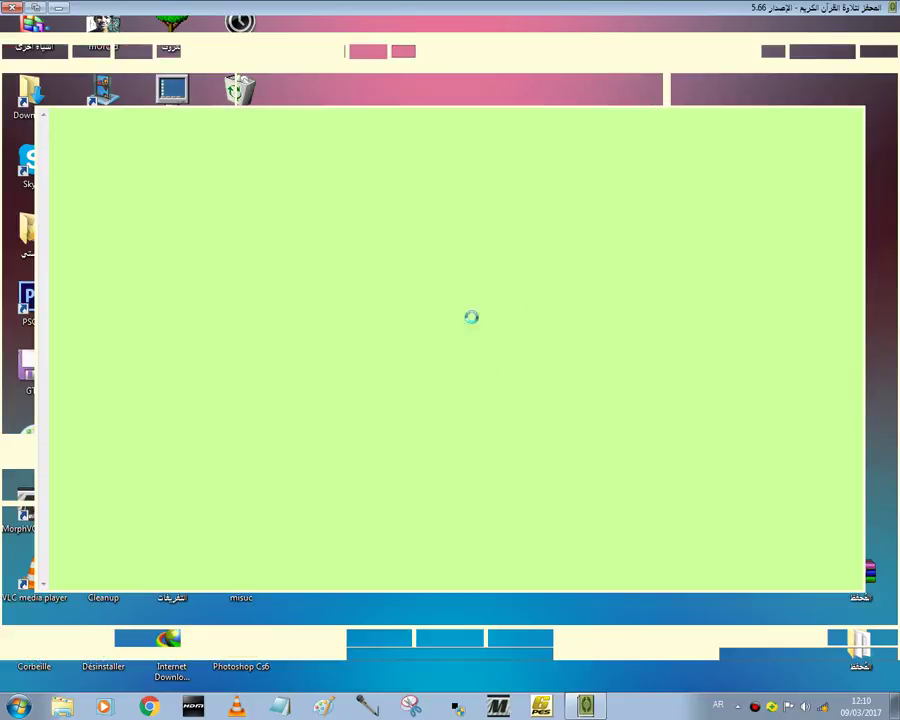
click(57, 9)
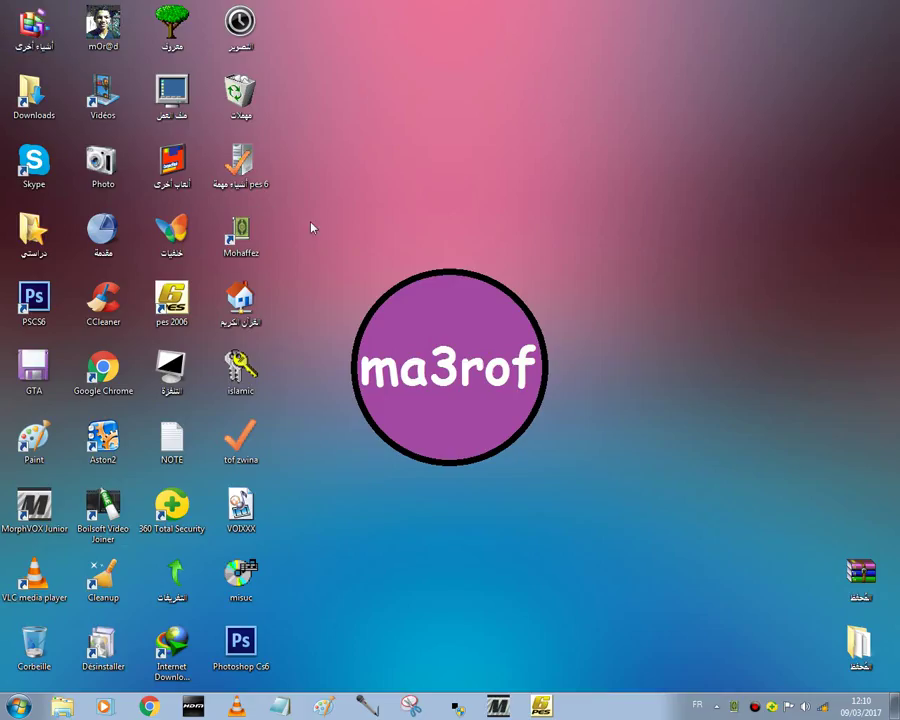
drag(311, 228, 590, 518)
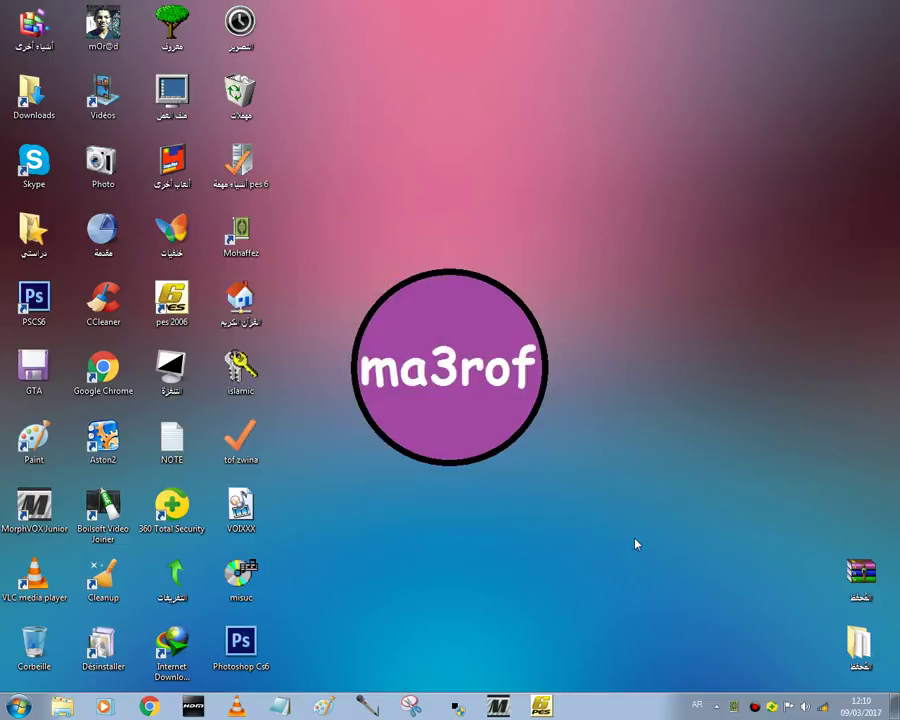
Step: Open the المُحفظ archive in WinRAR, dismiss the license reminder, and select Mohaffez.exe inside the المُحفظ folder
click(866, 578)
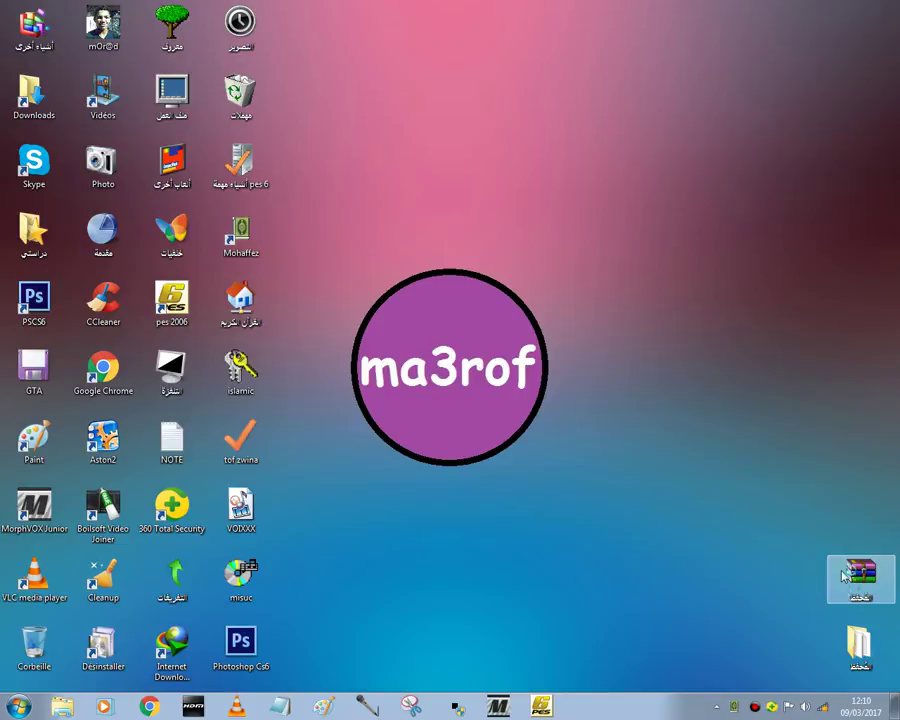
double_click(844, 572)
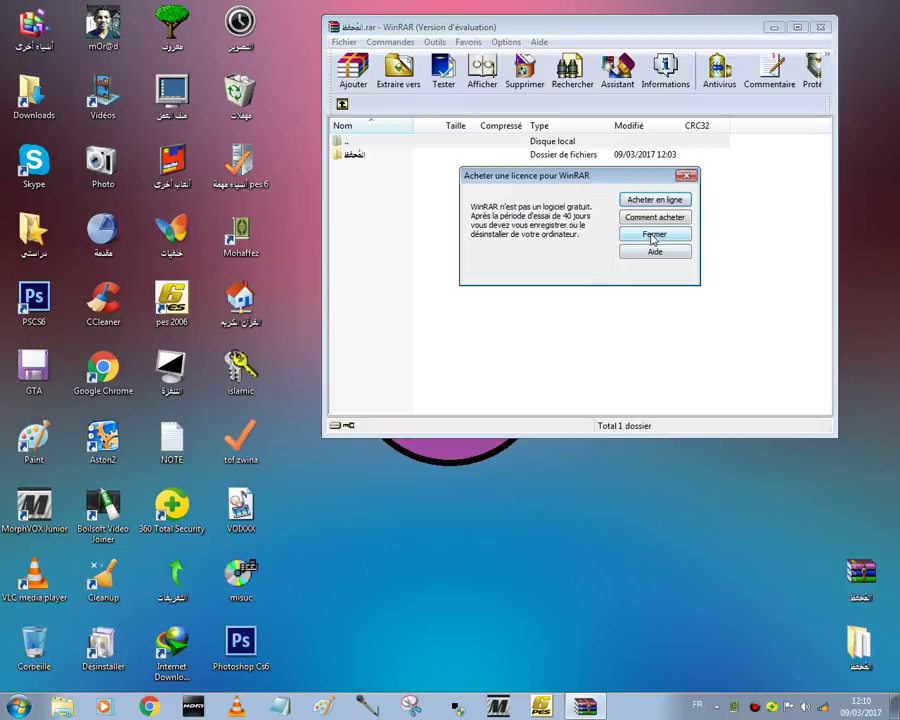
click(654, 234)
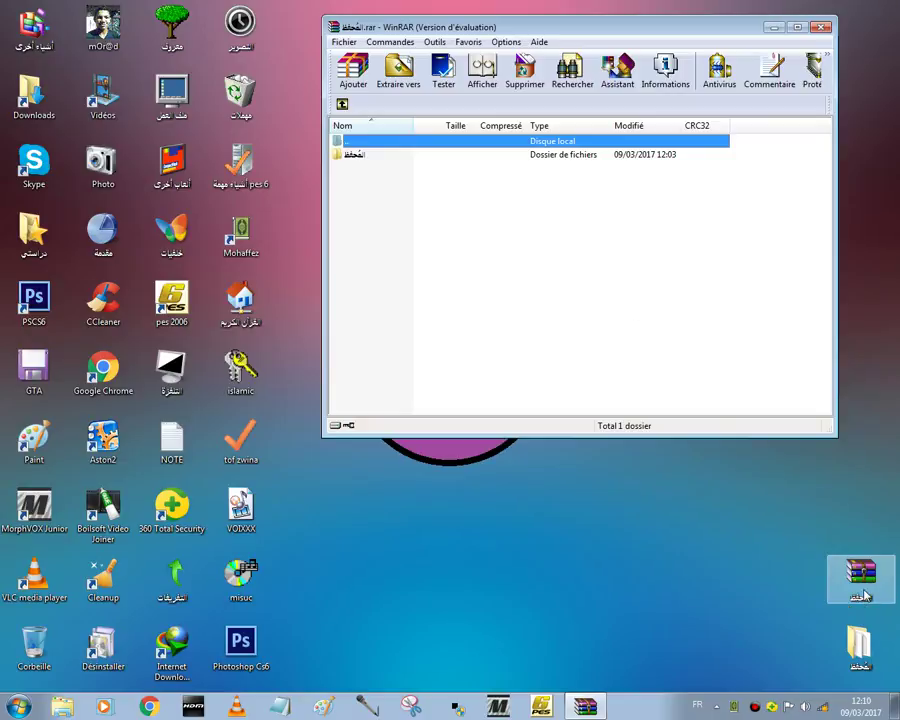
double_click(440, 155)
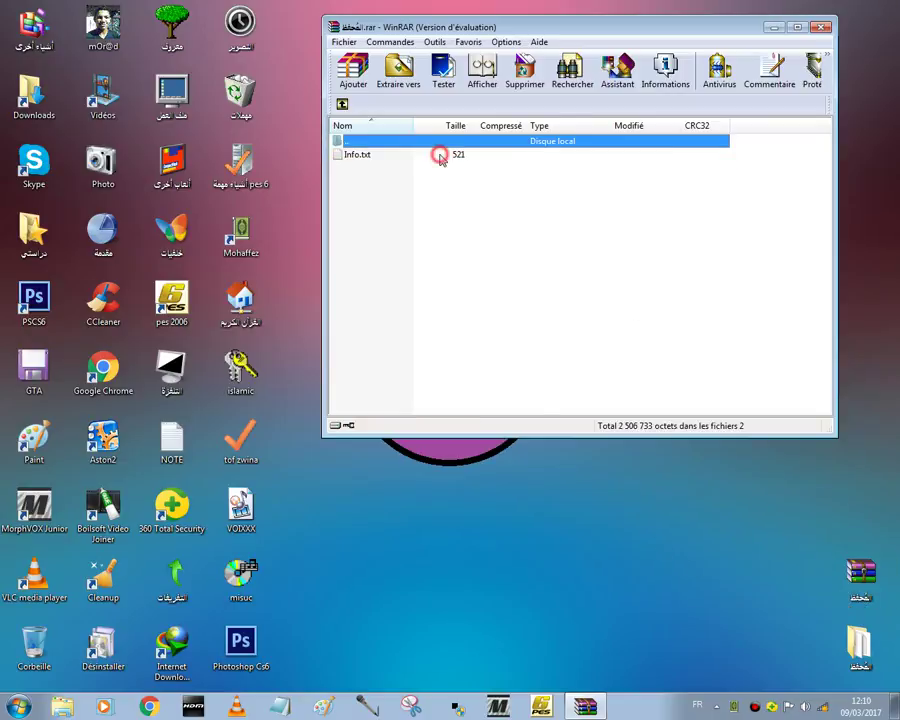
click(375, 170)
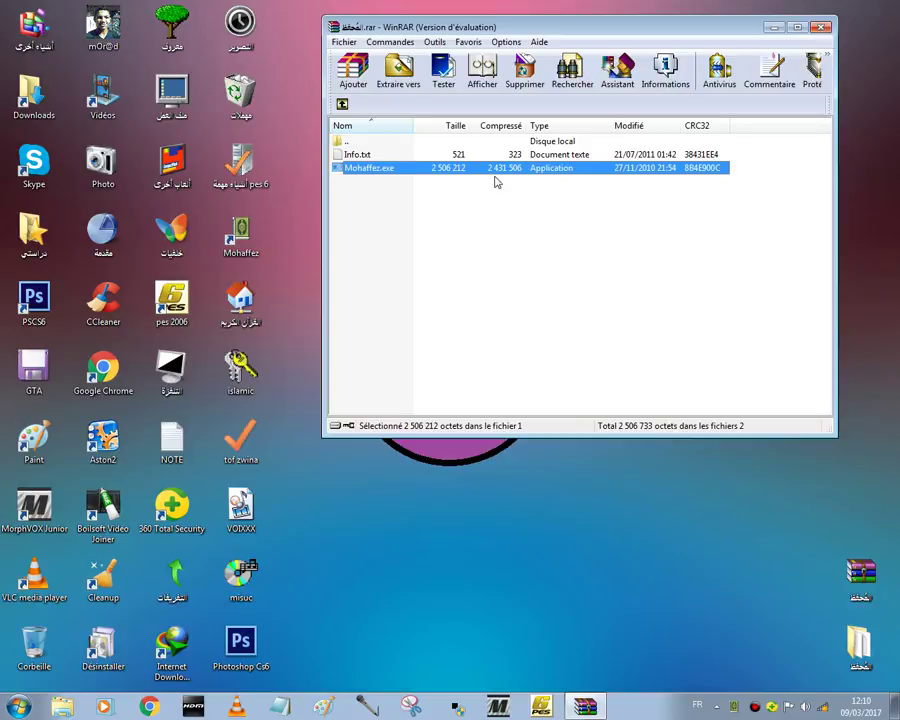
Step: Place the المُحفظ folder beside the archive on the desktop and select both items
drag(860, 645, 790, 578)
drag(737, 553, 897, 616)
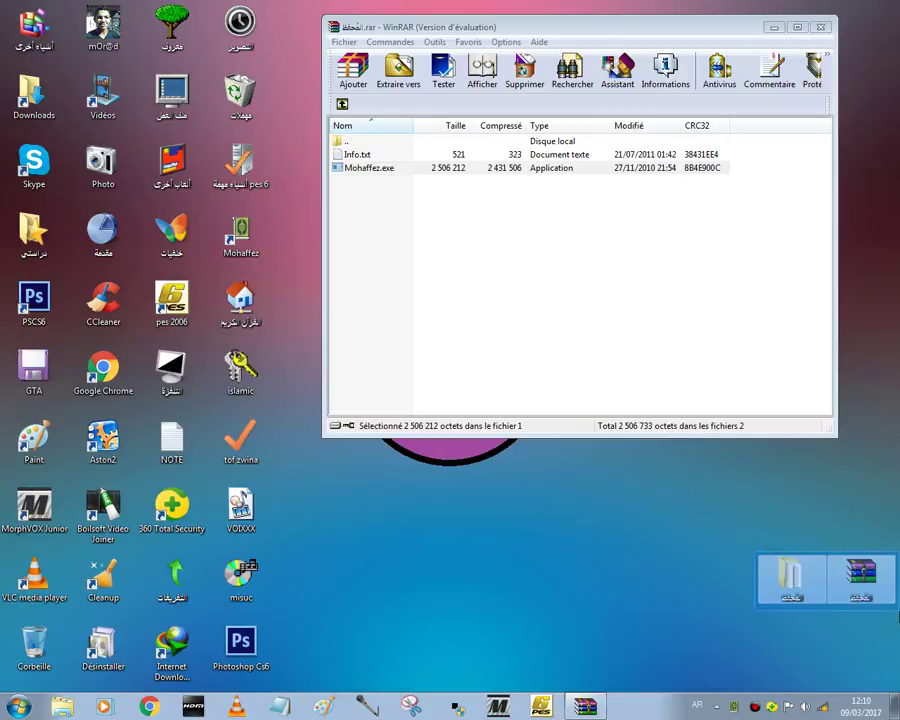
Step: Move the Mohaffez shortcut out of its icon column and back to its place above القرآن الكريم, shifting the WinRAR window aside
drag(237, 232, 303, 42)
drag(462, 28, 478, 73)
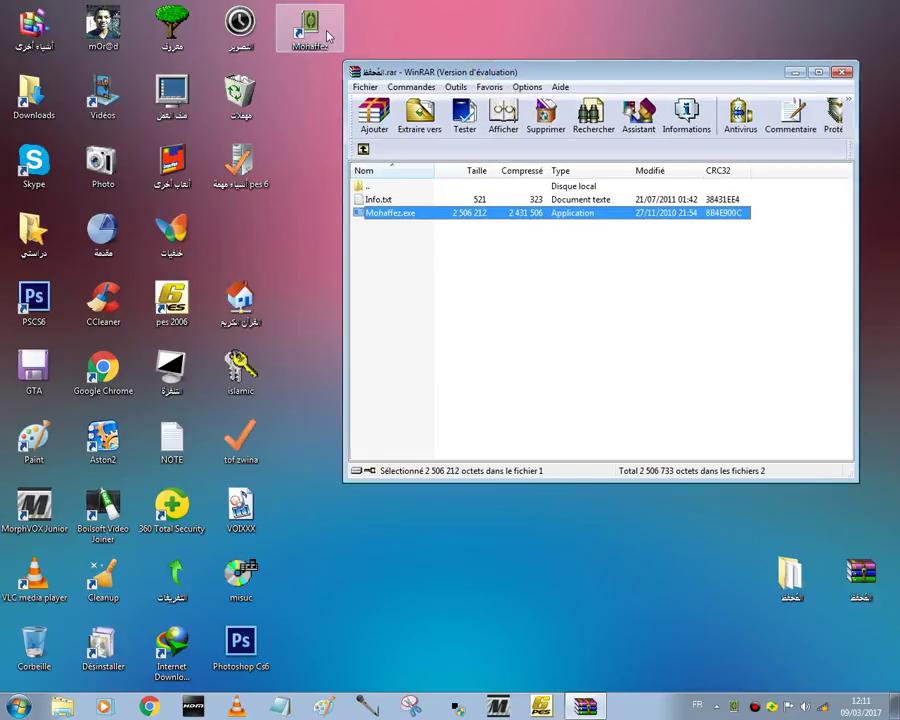
drag(328, 36, 270, 237)
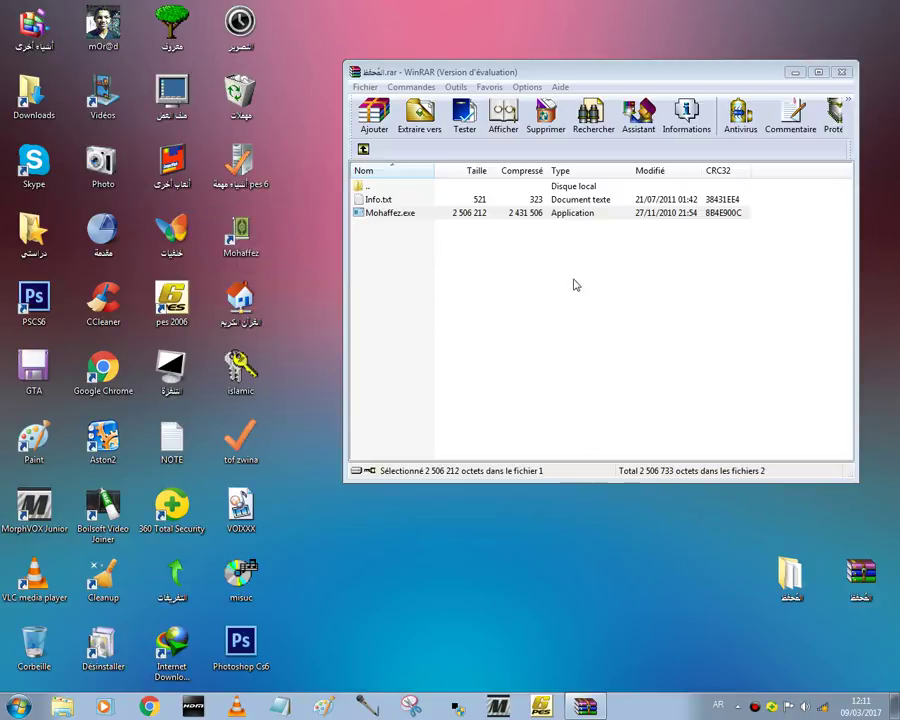
Step: Move the المُحفظ folder below the archive on the desktop and permanently delete it
drag(893, 622, 857, 655)
click(790, 580)
right_click(856, 650)
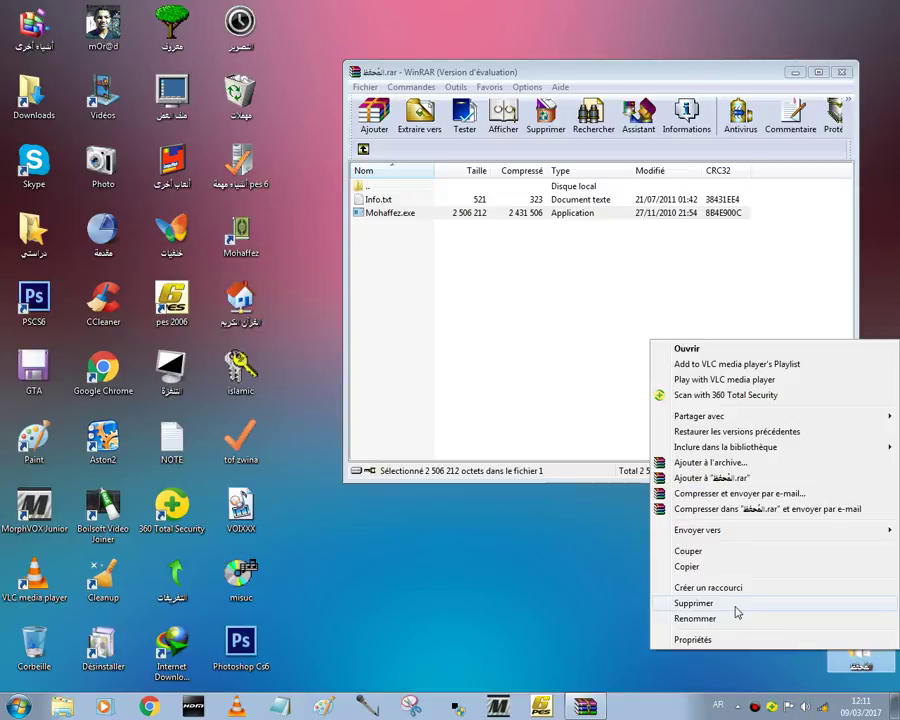
click(732, 600)
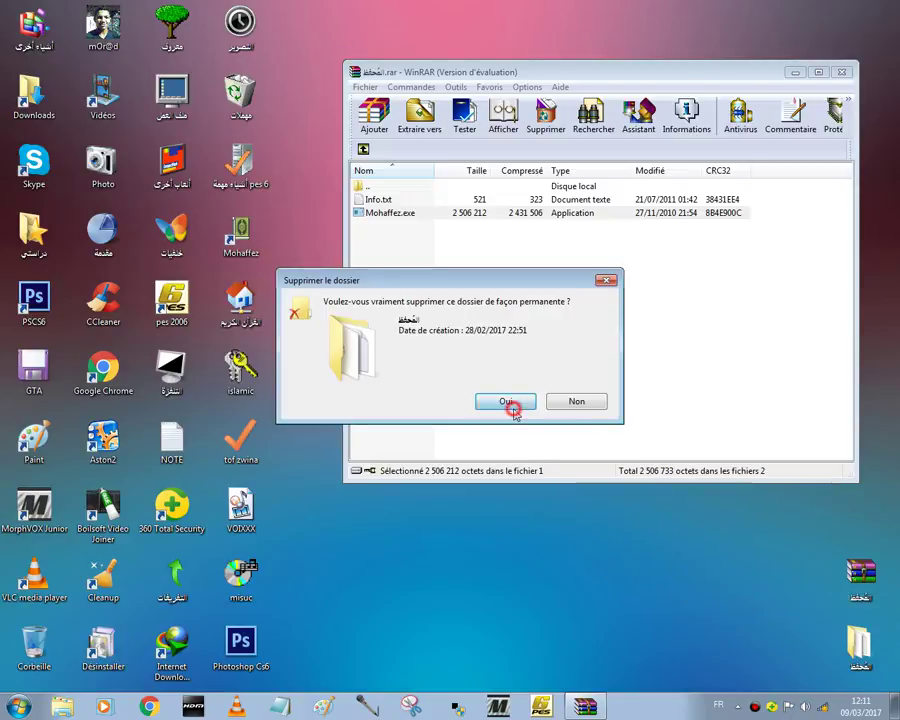
click(510, 404)
Step: Close the WinRAR window and move the المُحفظ archive beside the التصوير icon on the desktop
click(840, 88)
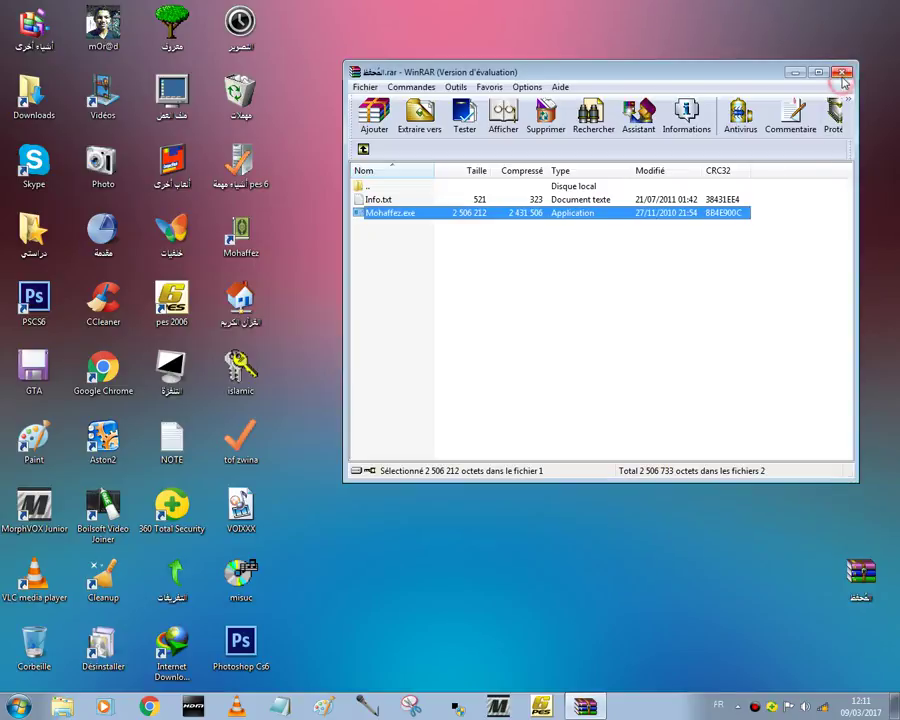
click(841, 74)
drag(868, 597, 428, 76)
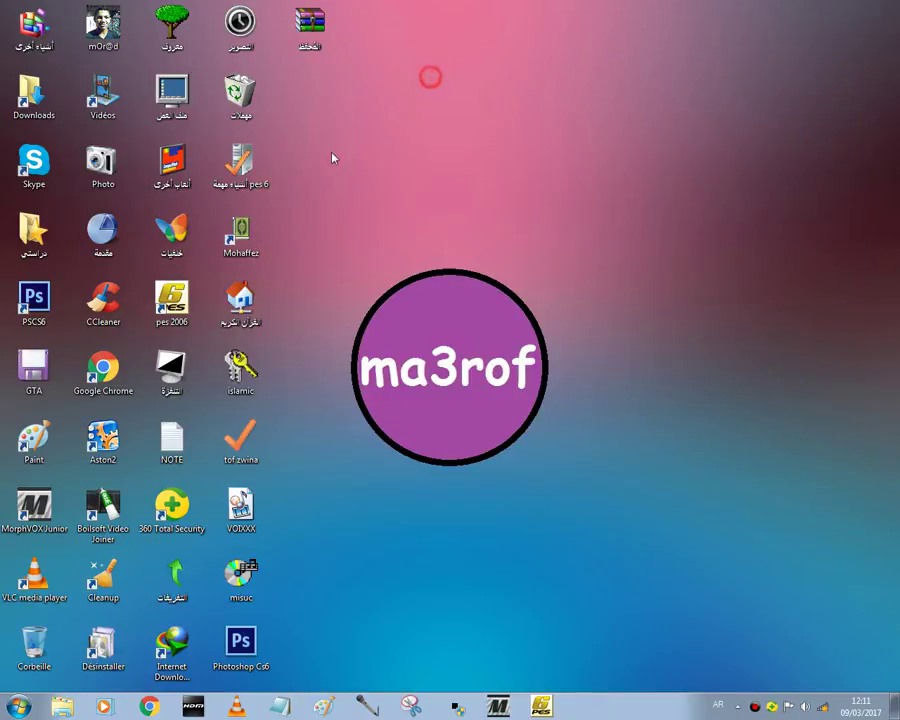
Step: Launch Mohaffez from its desktop shortcut
double_click(241, 232)
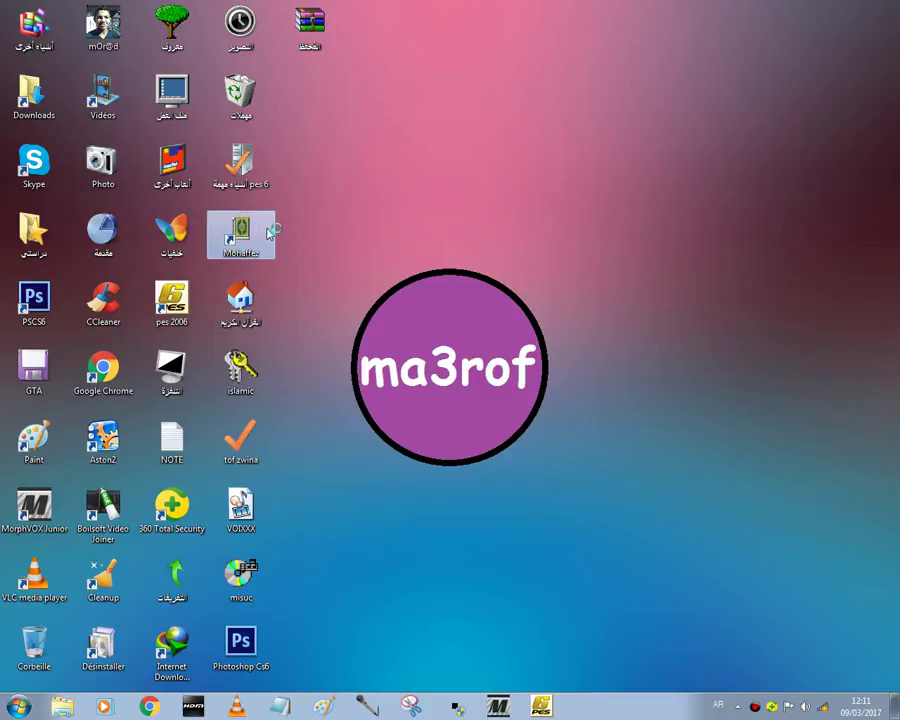